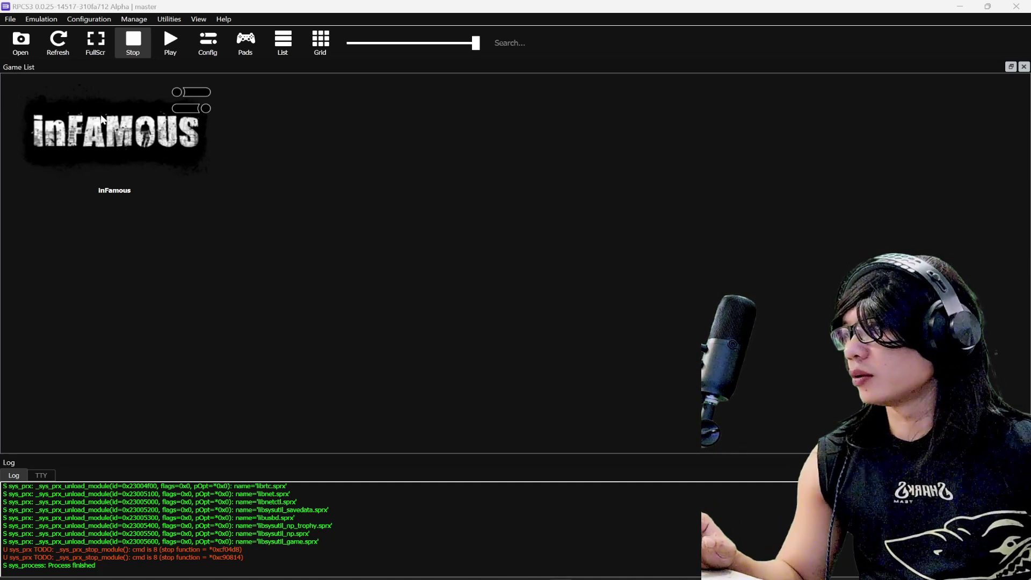
# Step: Open the custom configuration of inFamous and review its PPU and SPU decoder settings
pyautogui.rightClick(116, 129)
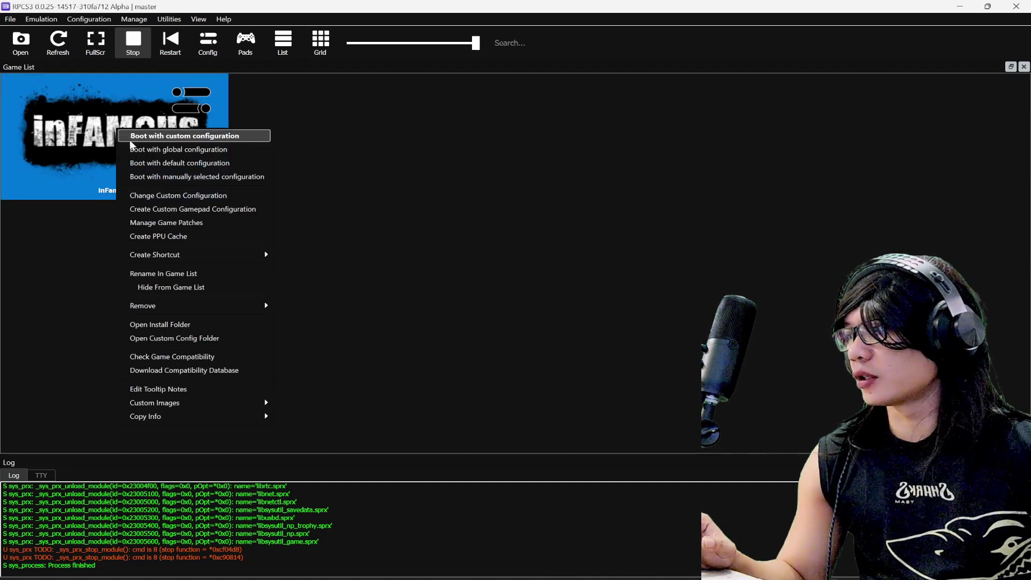
pyautogui.click(217, 195)
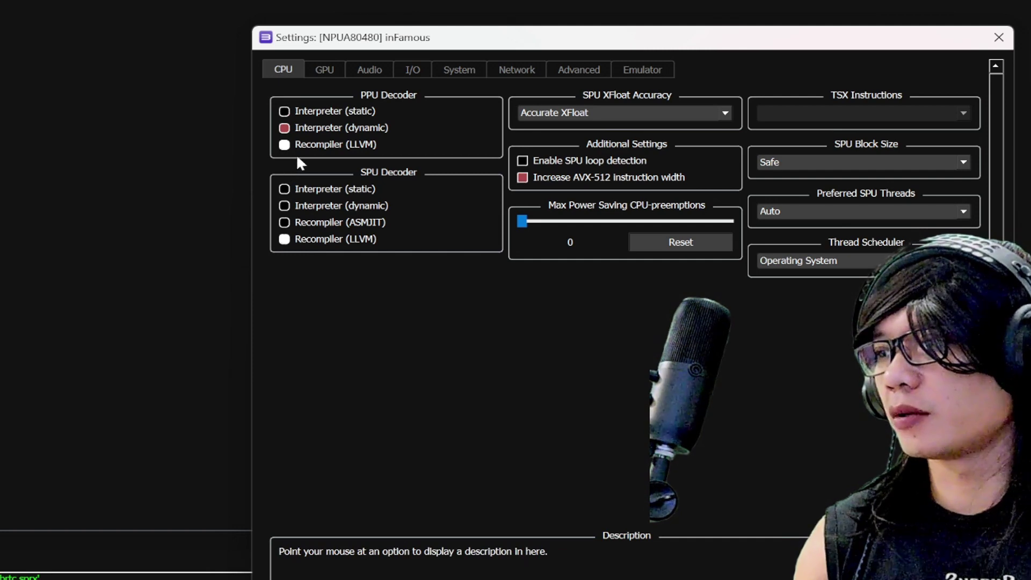
pyautogui.moveTo(352, 149)
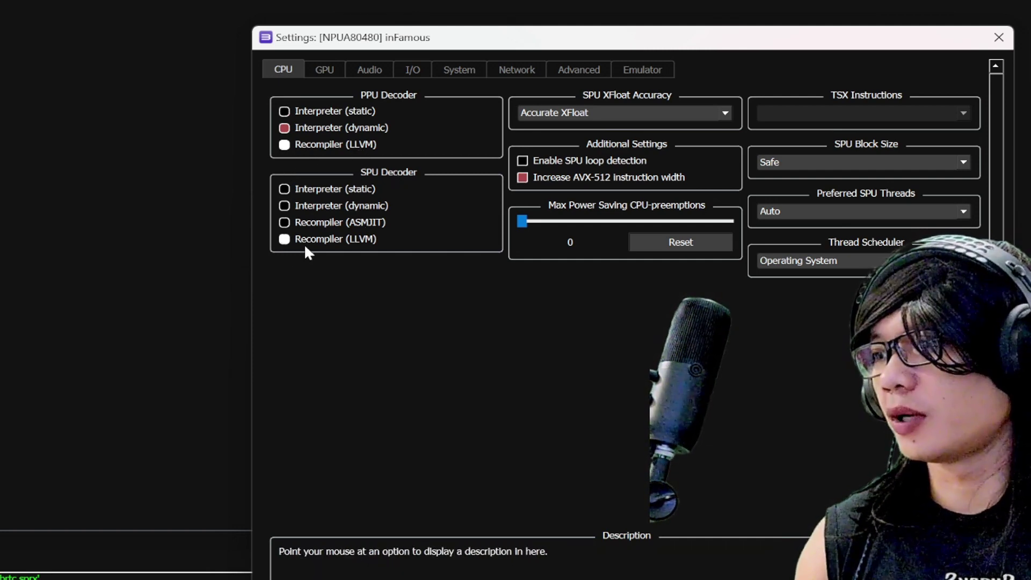
pyautogui.moveTo(347, 242)
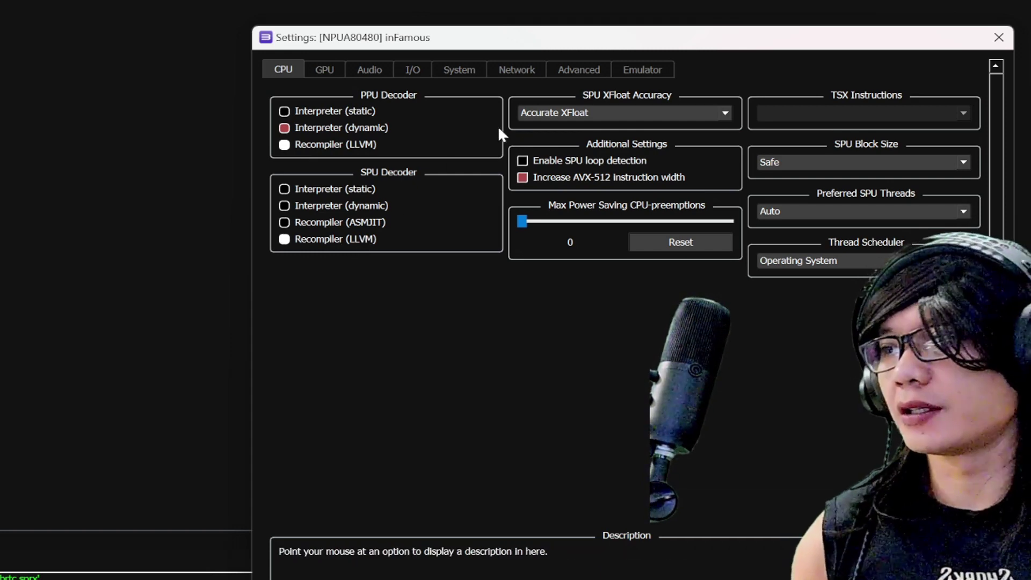
pyautogui.moveTo(577, 107)
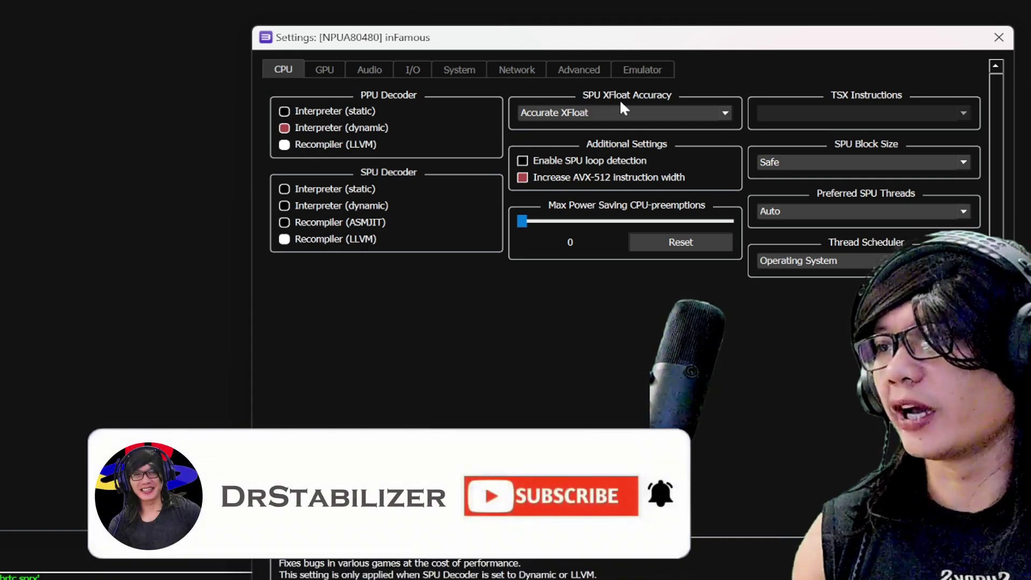
# Step: Try Approximate XFloat as the SPU XFloat Accuracy, and return it to Accurate XFloat
pyautogui.click(687, 111)
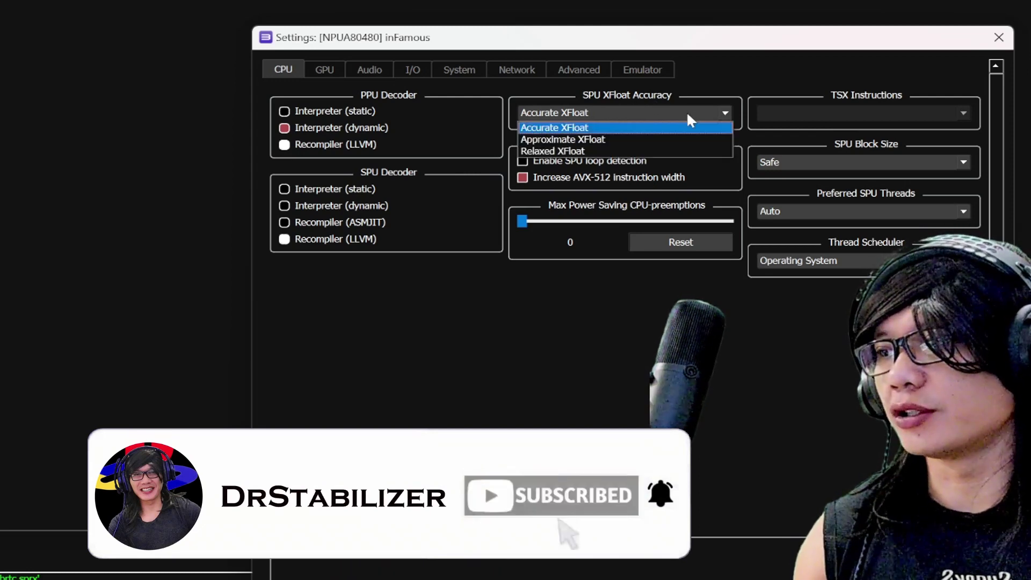
pyautogui.click(669, 140)
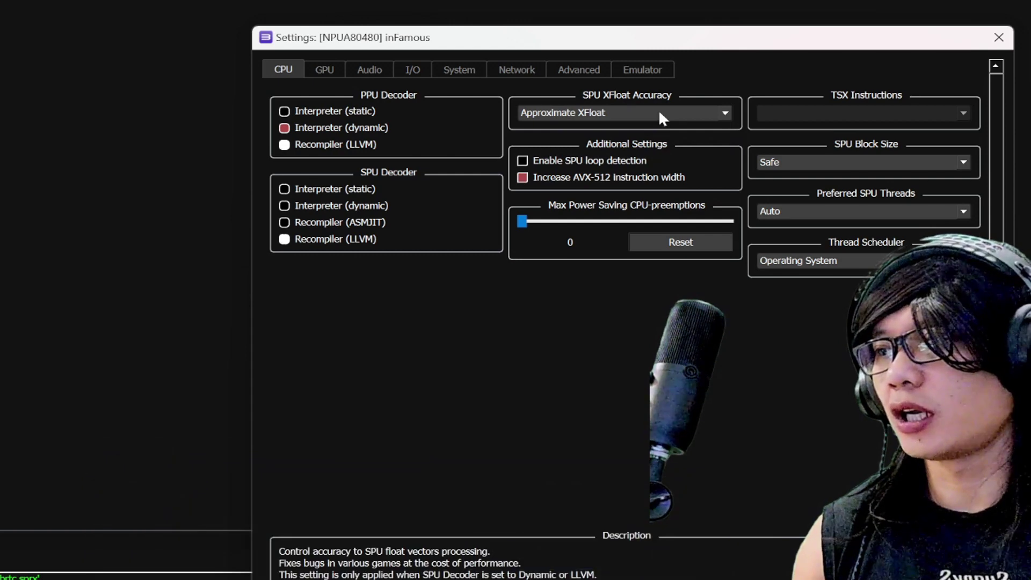
pyautogui.click(658, 113)
pyautogui.click(653, 127)
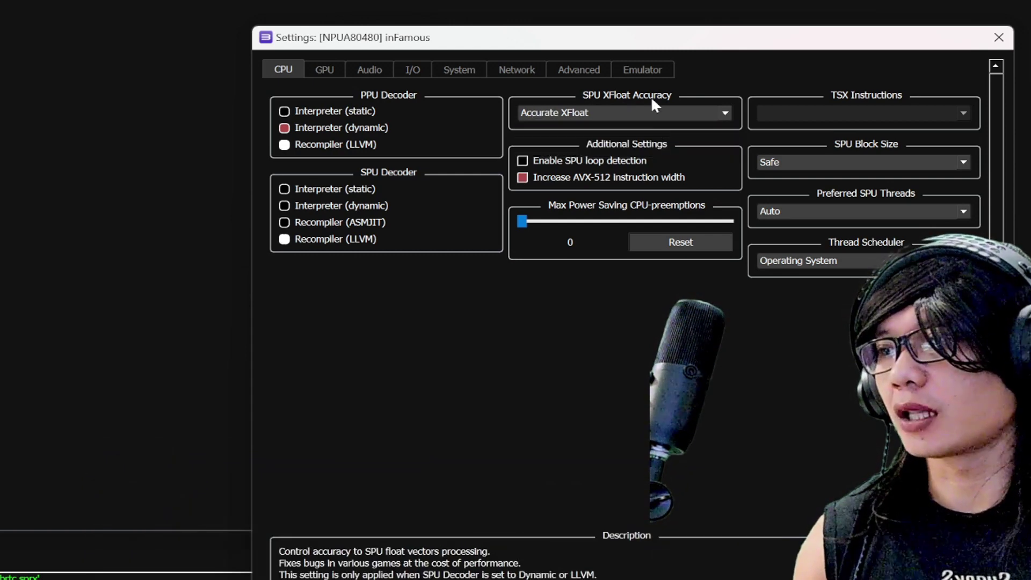
# Step: Review the SPU XFloat Accuracy choices, keeping Accurate XFloat, and check the Thread Scheduler setting
pyautogui.click(647, 112)
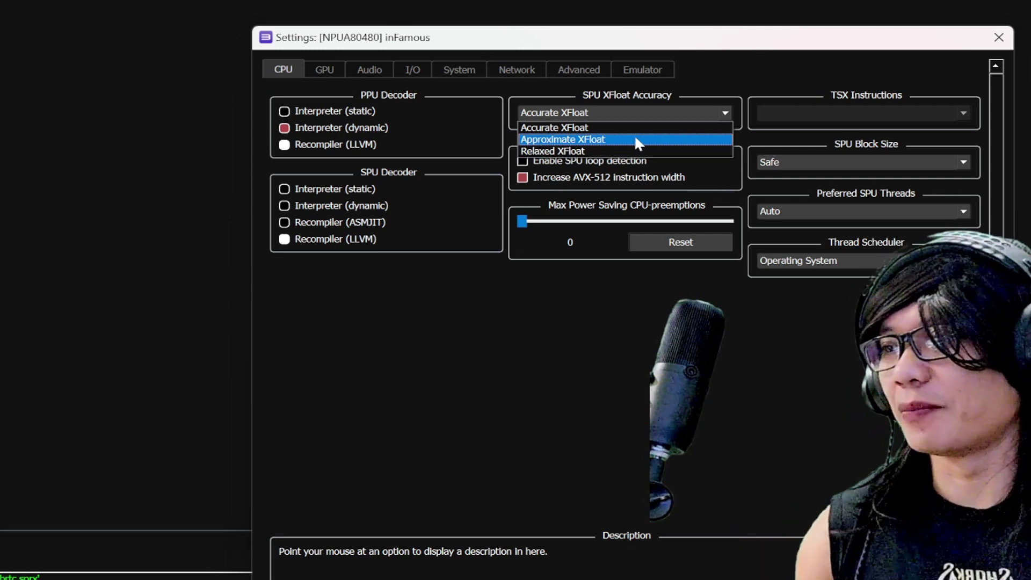
pyautogui.click(612, 129)
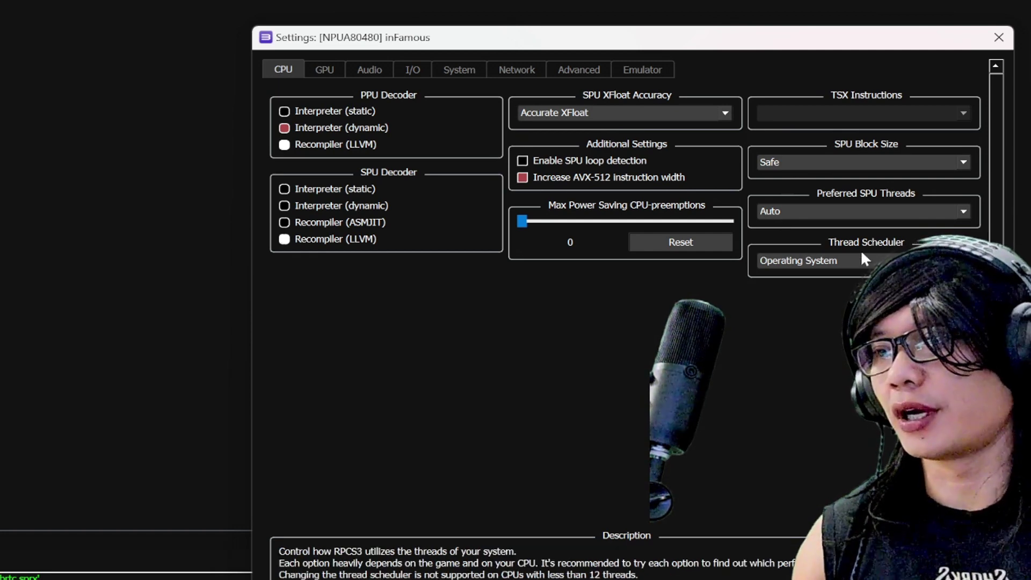
pyautogui.click(790, 259)
pyautogui.click(790, 259)
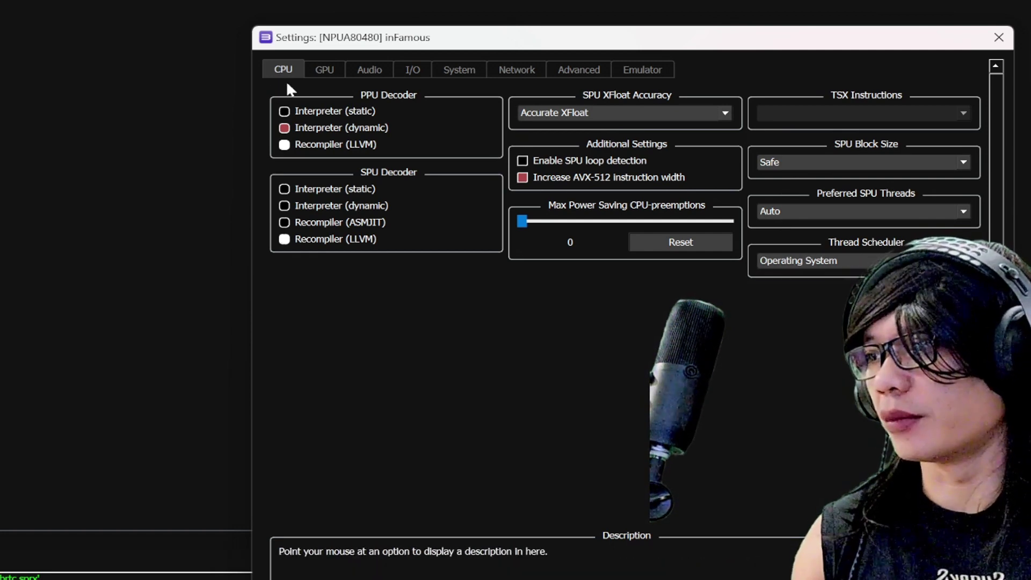
# Step: Open the GPU settings and review the available Framelimit options without changing the selection
pyautogui.click(322, 69)
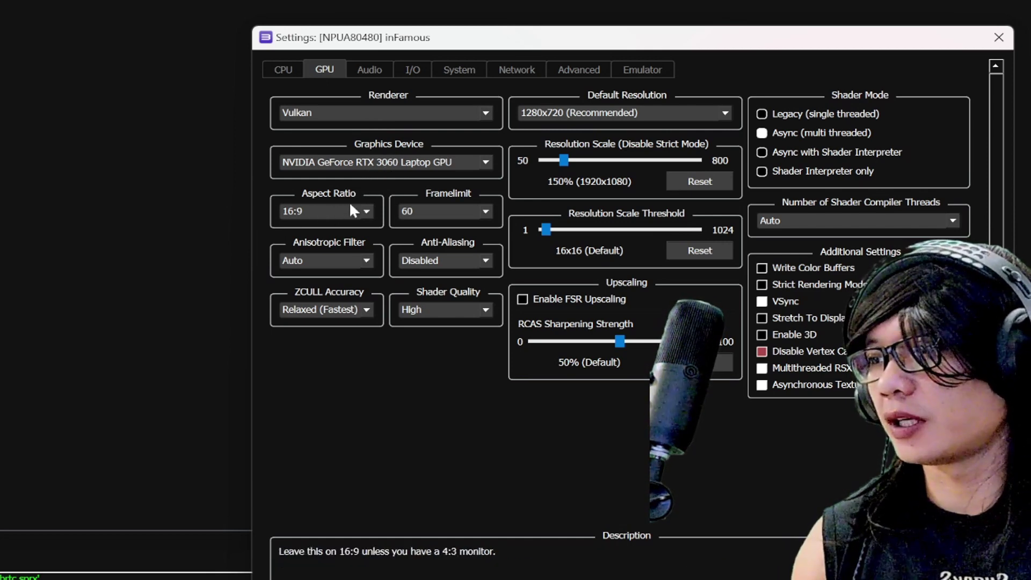
pyautogui.click(474, 211)
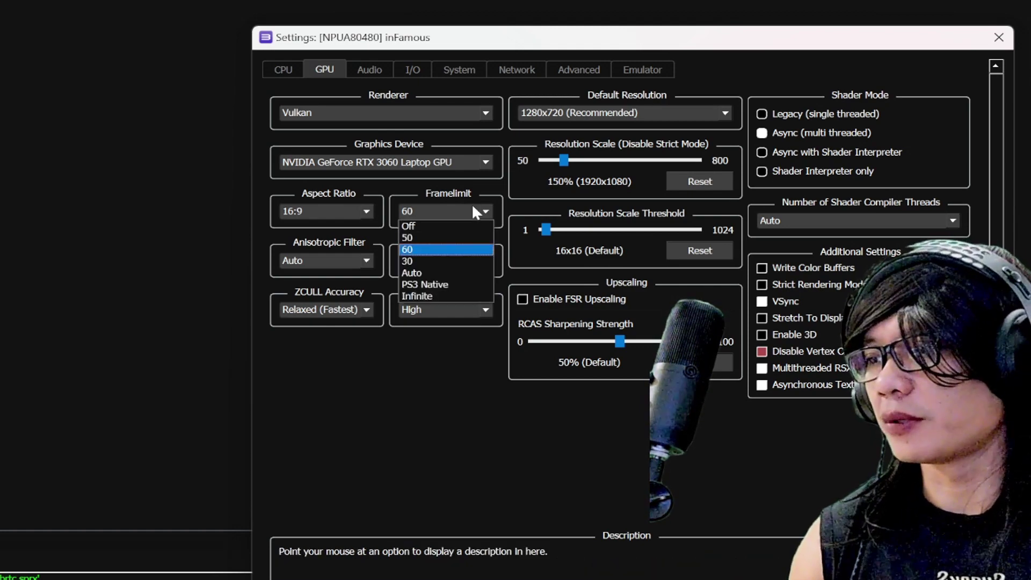
pyautogui.click(473, 207)
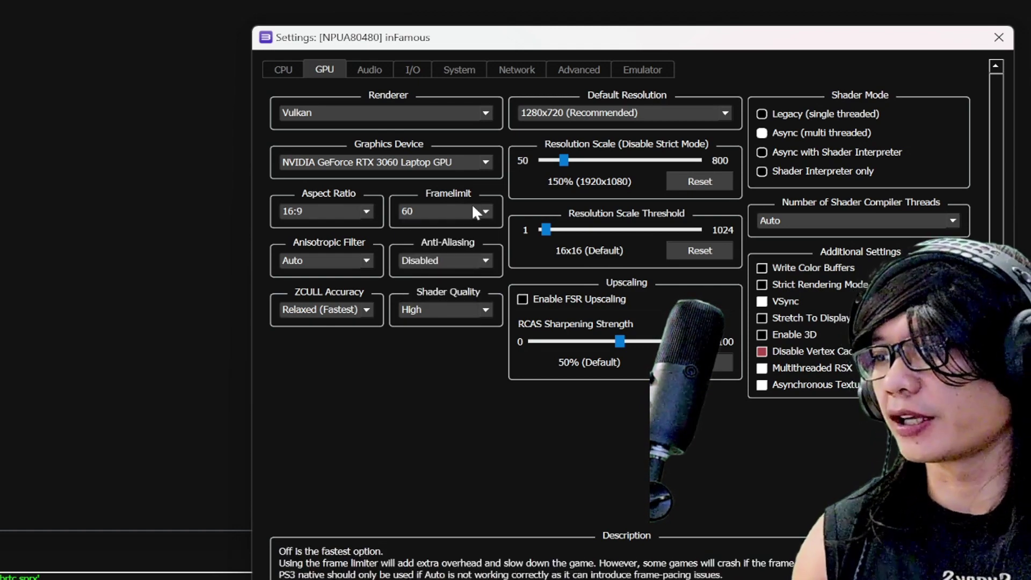
pyautogui.click(472, 205)
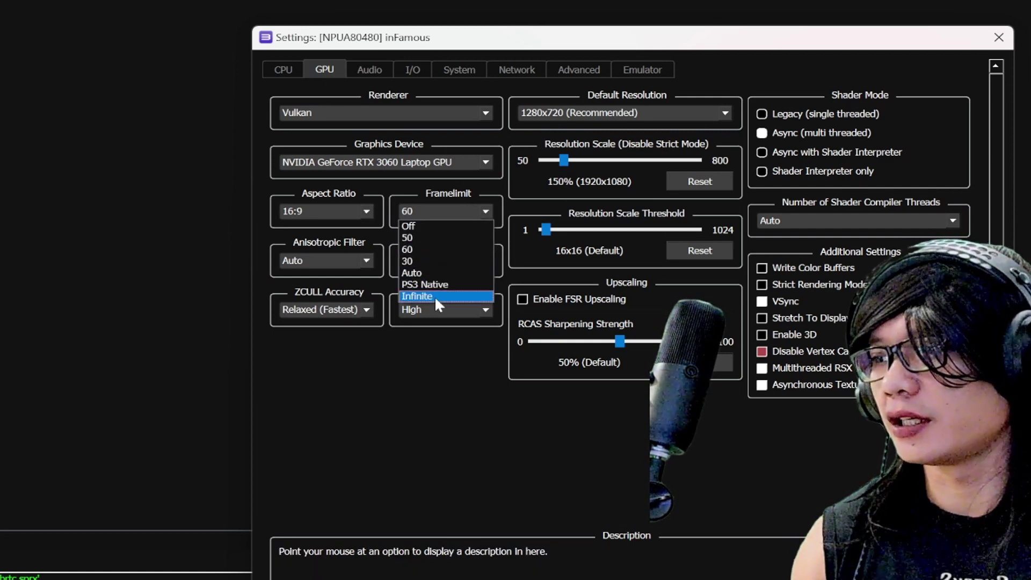
pyautogui.click(450, 194)
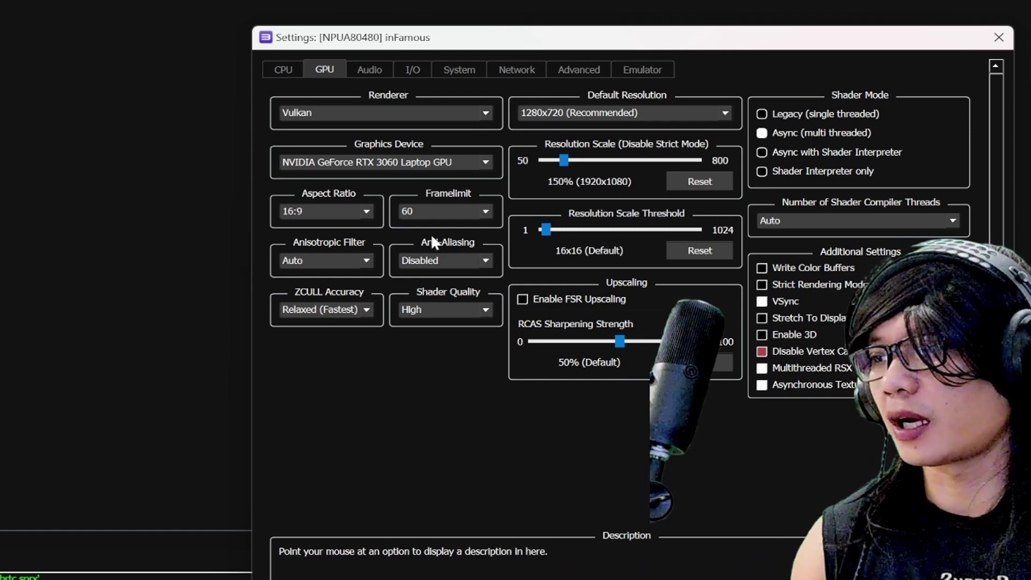
# Step: Review the Anisotropic Filter and ZCULL Accuracy options without changing either selection
pyautogui.click(364, 264)
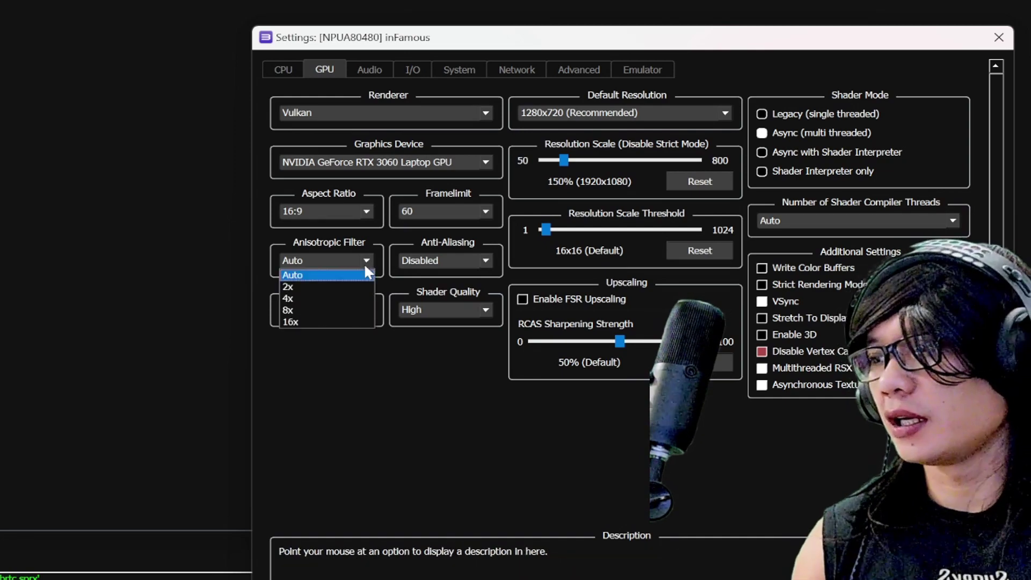
pyautogui.click(364, 263)
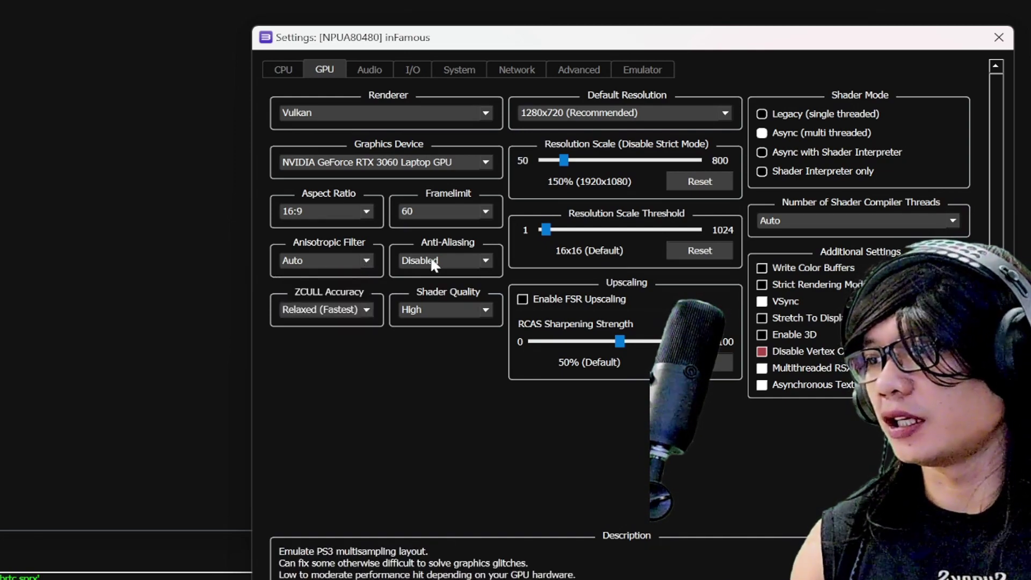
pyautogui.click(367, 310)
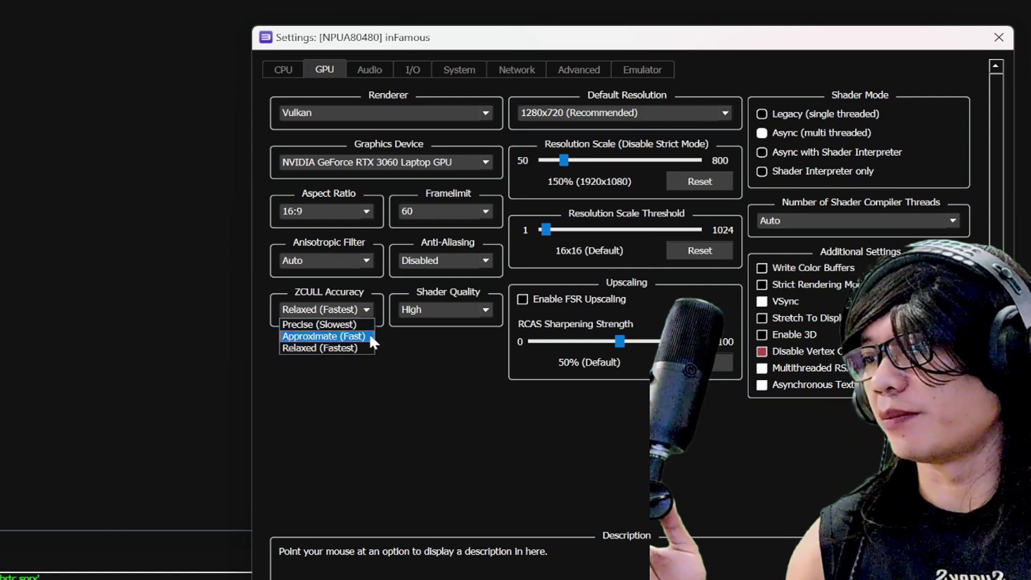
pyautogui.click(453, 337)
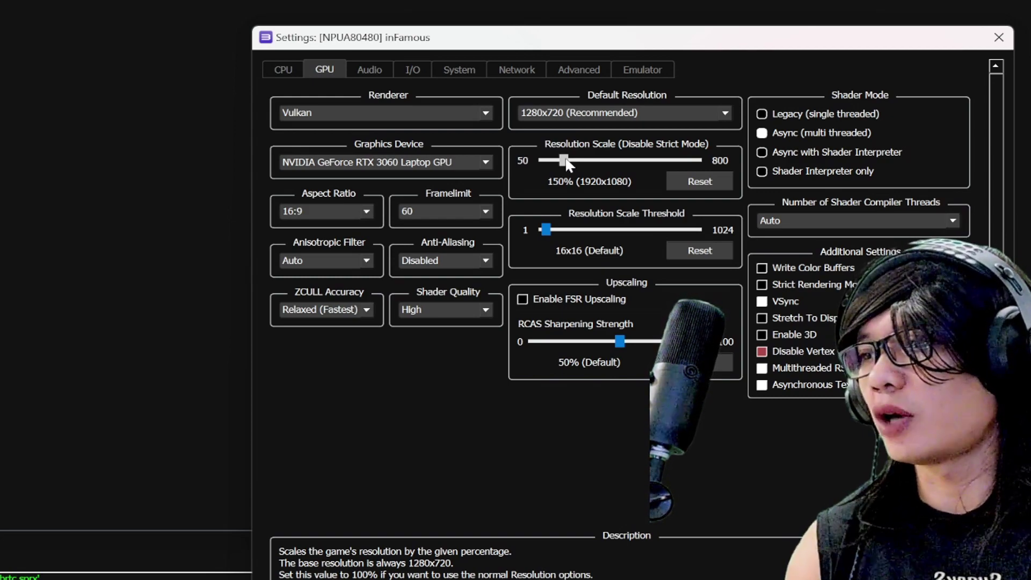
# Step: Try the resolution scale at 200% and 100%, and return it to 150%
pyautogui.moveTo(567, 161); pyautogui.dragTo(578, 165)
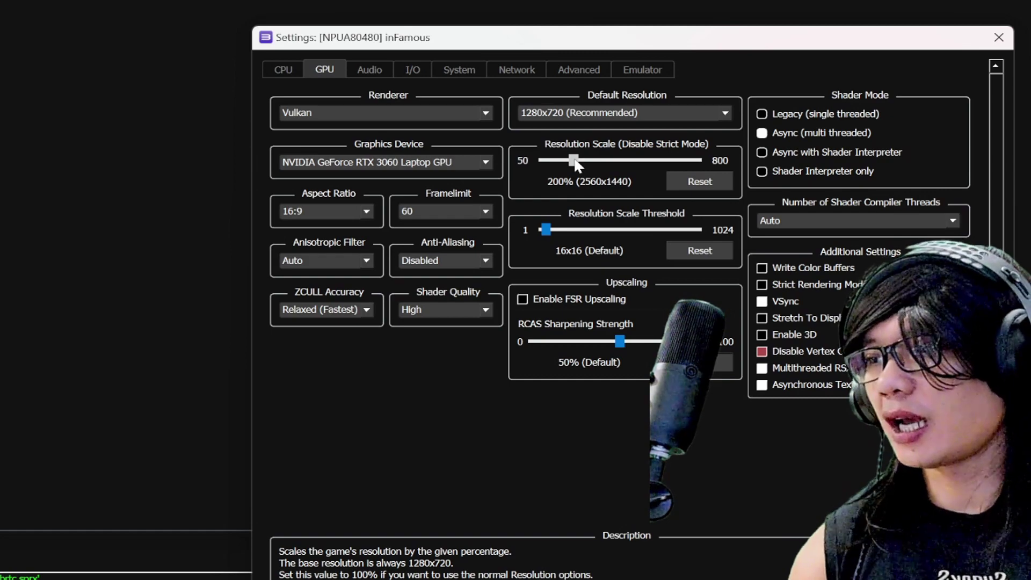
pyautogui.moveTo(575, 163); pyautogui.dragTo(570, 164)
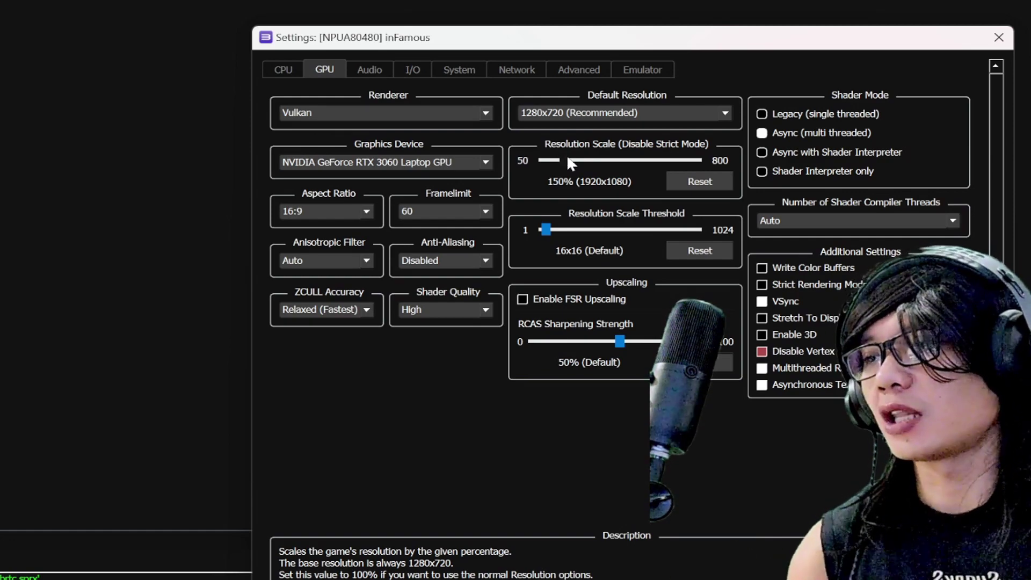
pyautogui.moveTo(569, 159); pyautogui.dragTo(558, 160)
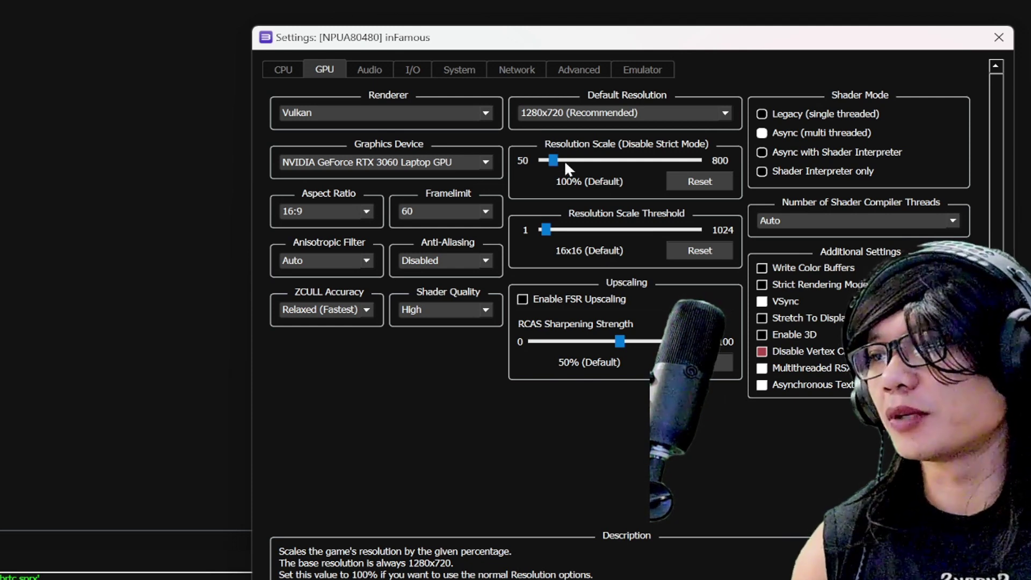
pyautogui.moveTo(550, 159); pyautogui.dragTo(561, 160)
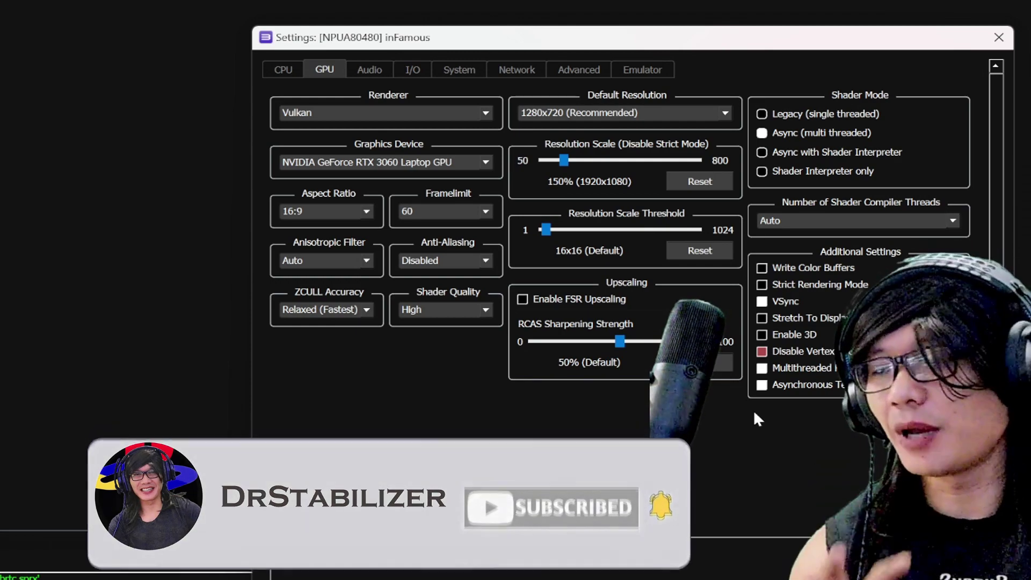
# Step: Examine the additional GPU settings and the Audio, I/O, System and Network settings, and bring up the Advanced settings
pyautogui.moveTo(763, 371)
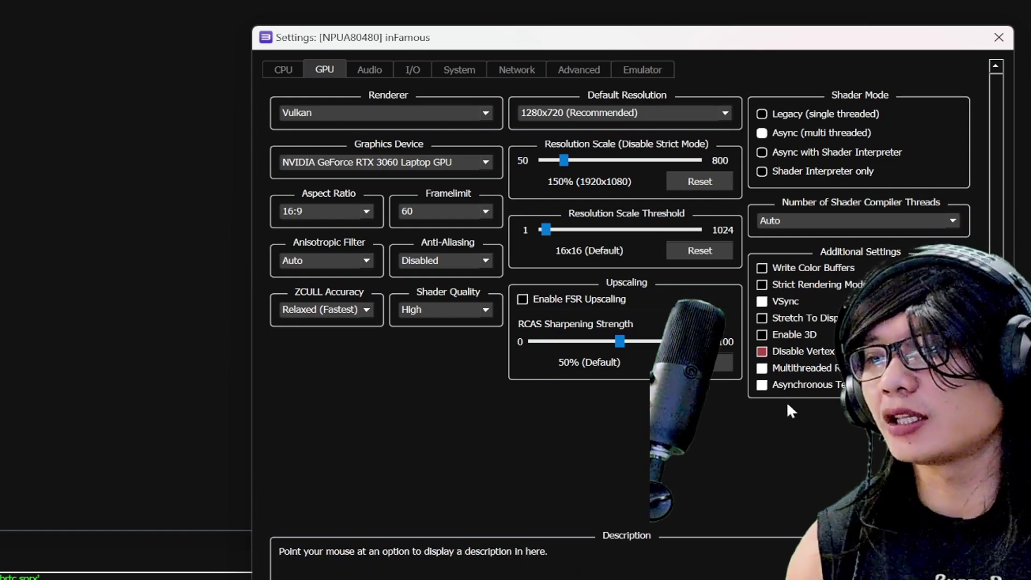
pyautogui.moveTo(832, 390)
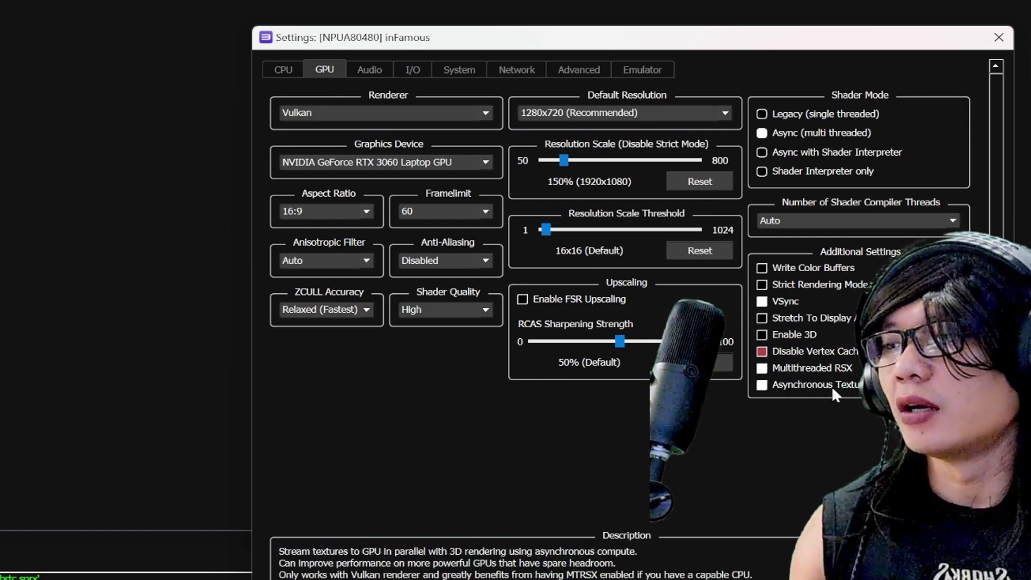
pyautogui.click(376, 69)
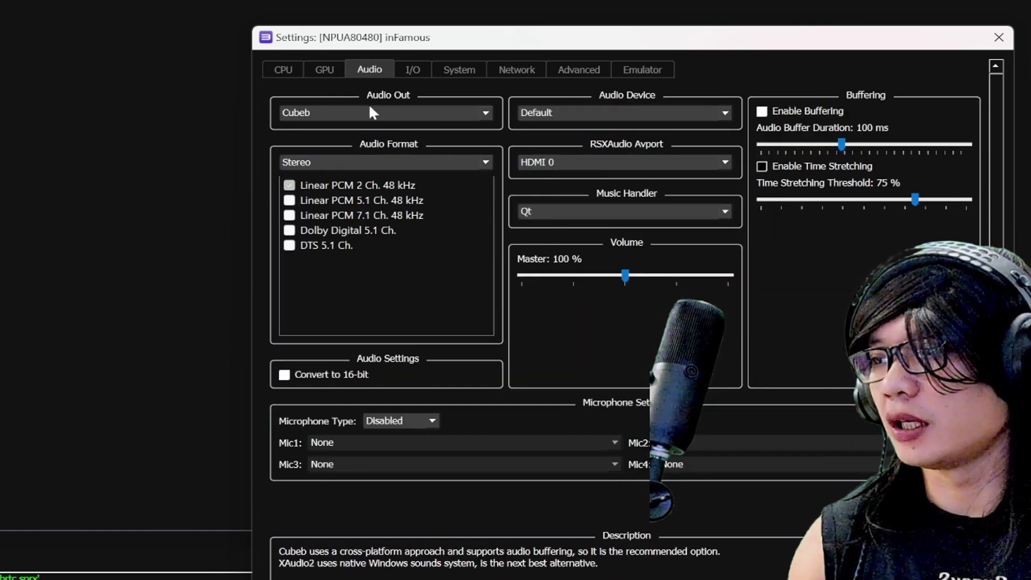
pyautogui.click(413, 75)
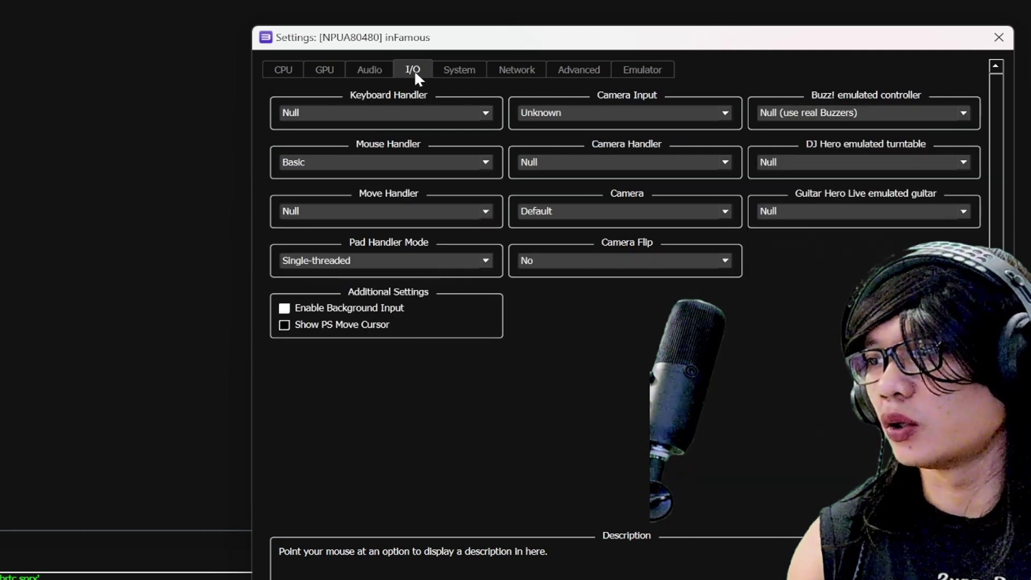
pyautogui.click(457, 70)
pyautogui.click(514, 69)
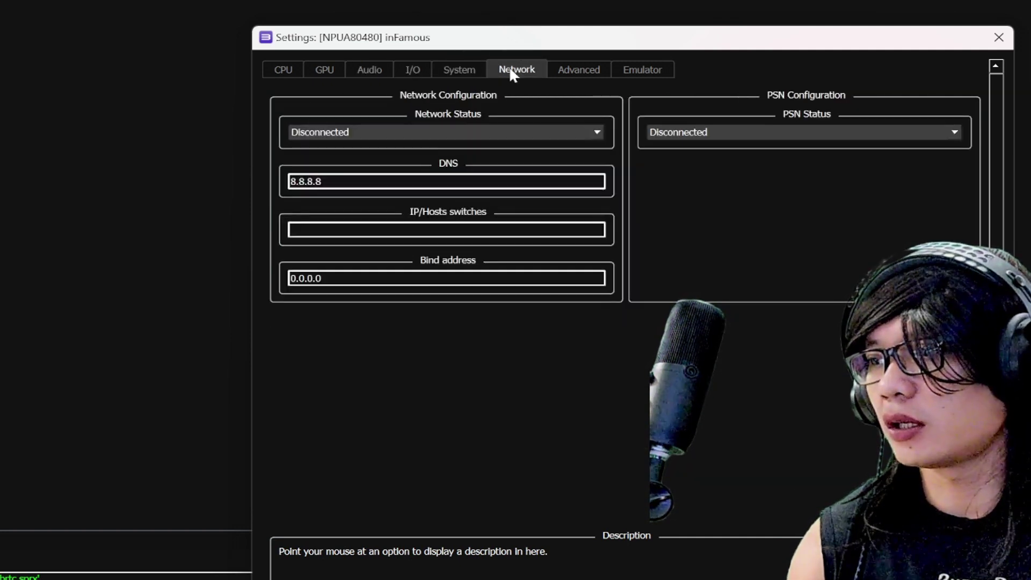
pyautogui.click(565, 66)
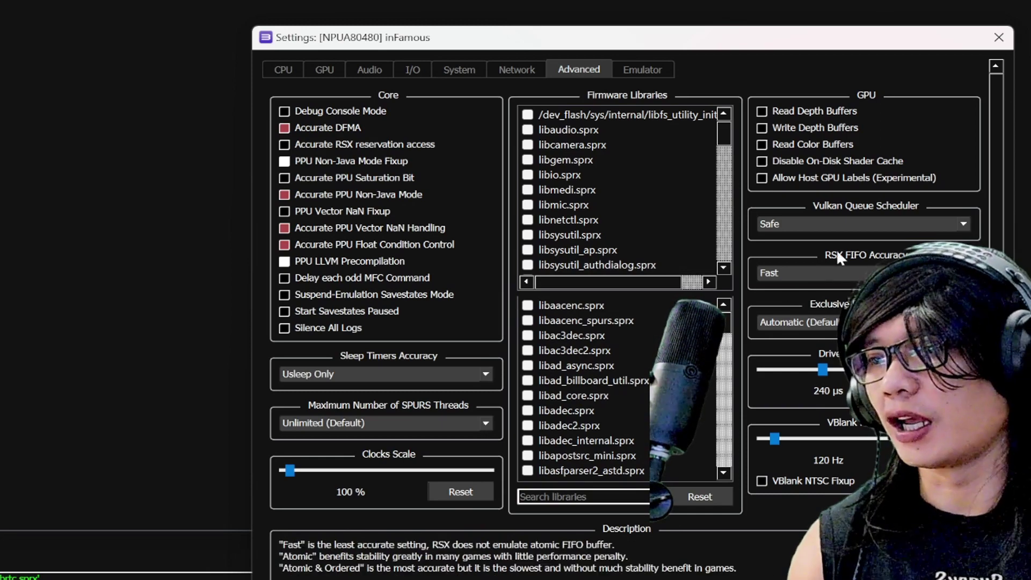
# Step: Try Atomic as the RSX FIFO Accuracy, and return it to Fast
pyautogui.click(813, 273)
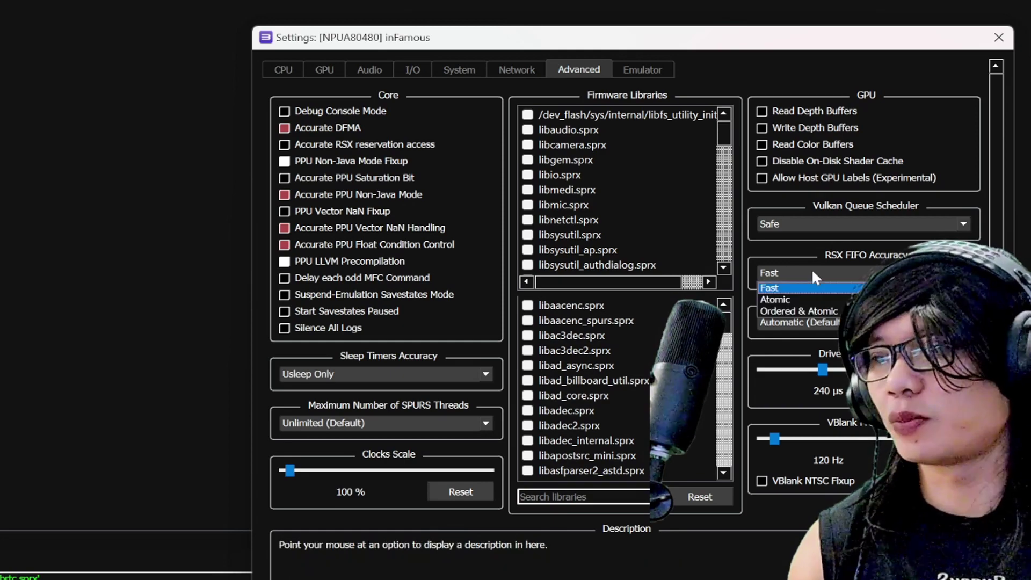
pyautogui.click(813, 301)
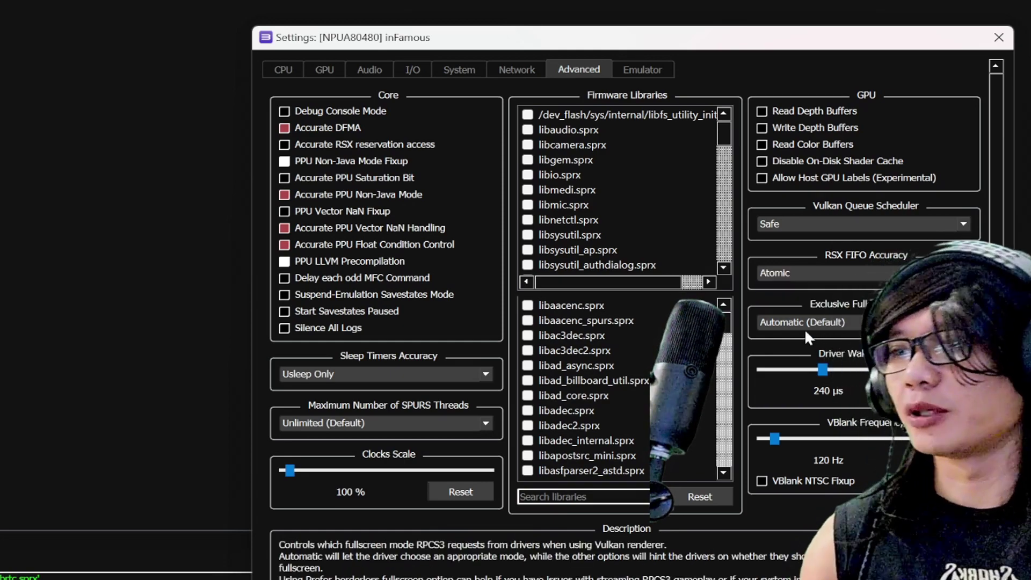
pyautogui.click(810, 273)
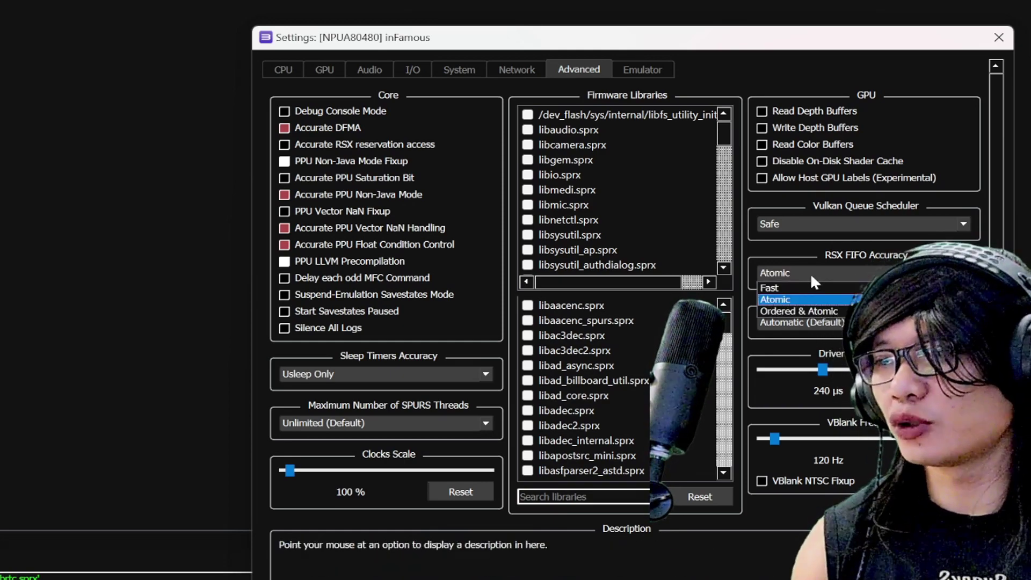
pyautogui.click(814, 288)
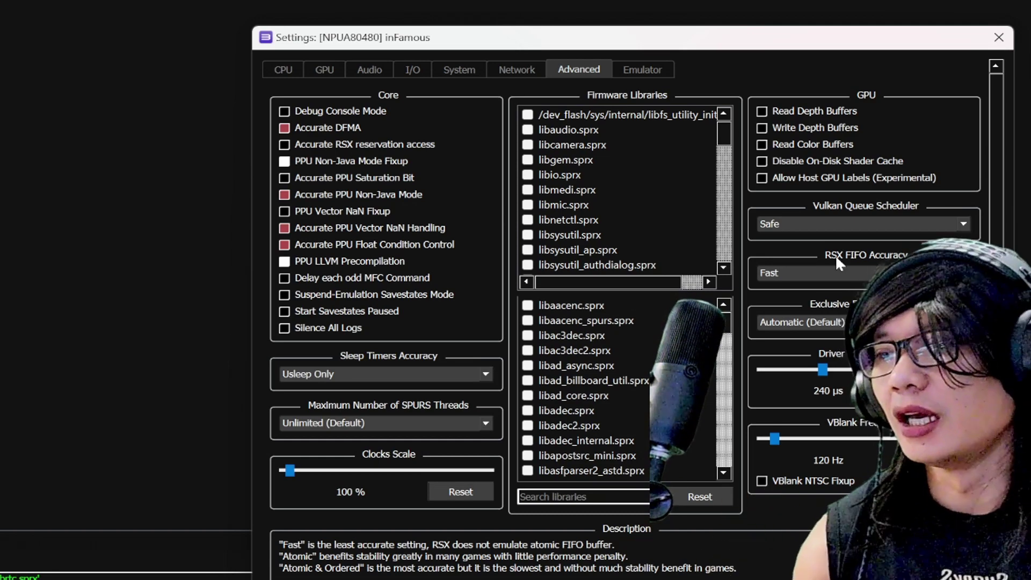
# Step: Review the driver wake-up delay and VBlank frequency settings in the advanced GPU options
pyautogui.moveTo(809, 350)
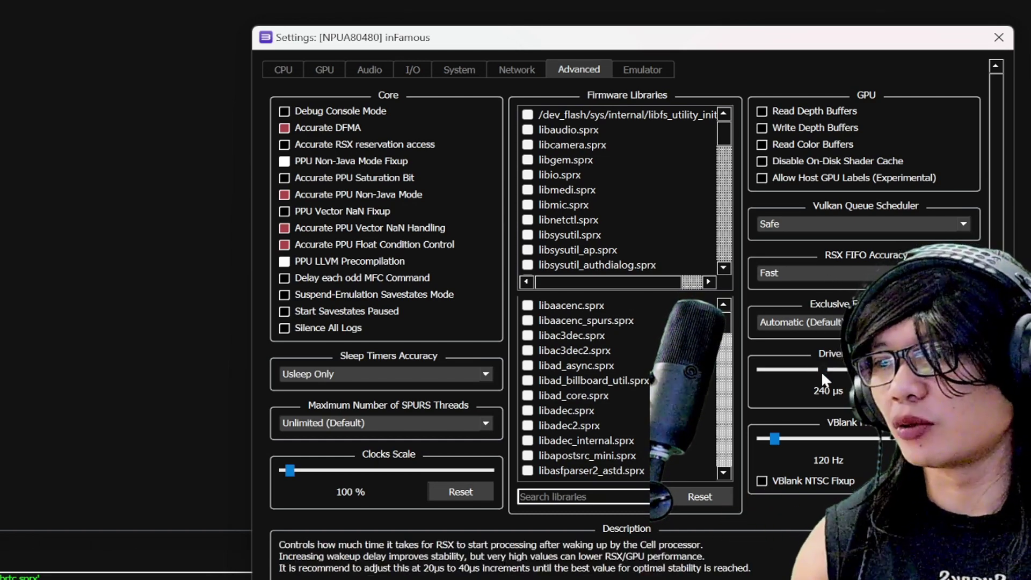
pyautogui.moveTo(817, 424)
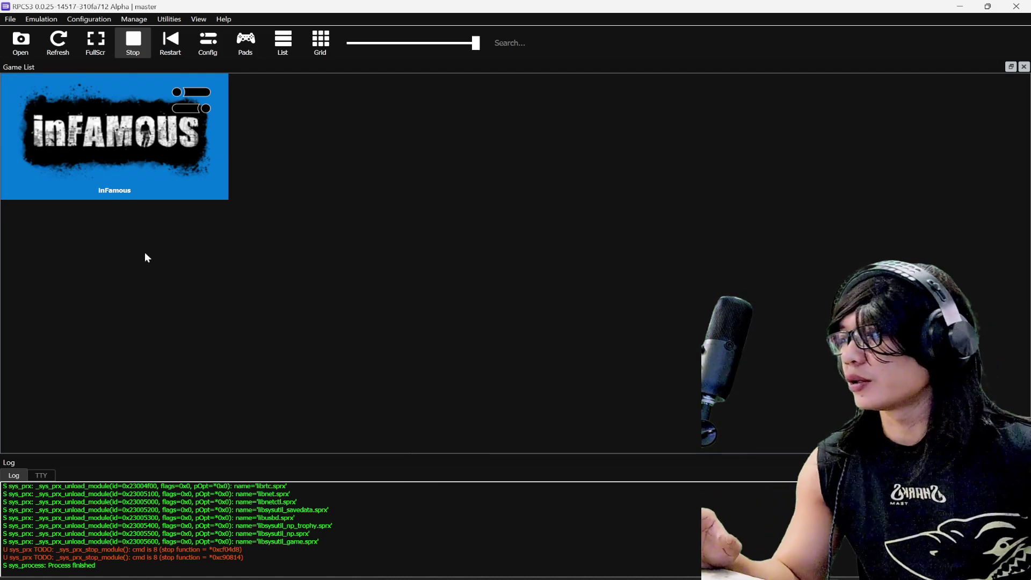
# Step: Enable the "All powers unlocked" game patch for inFamous and close the Patch Manager
pyautogui.rightClick(118, 160)
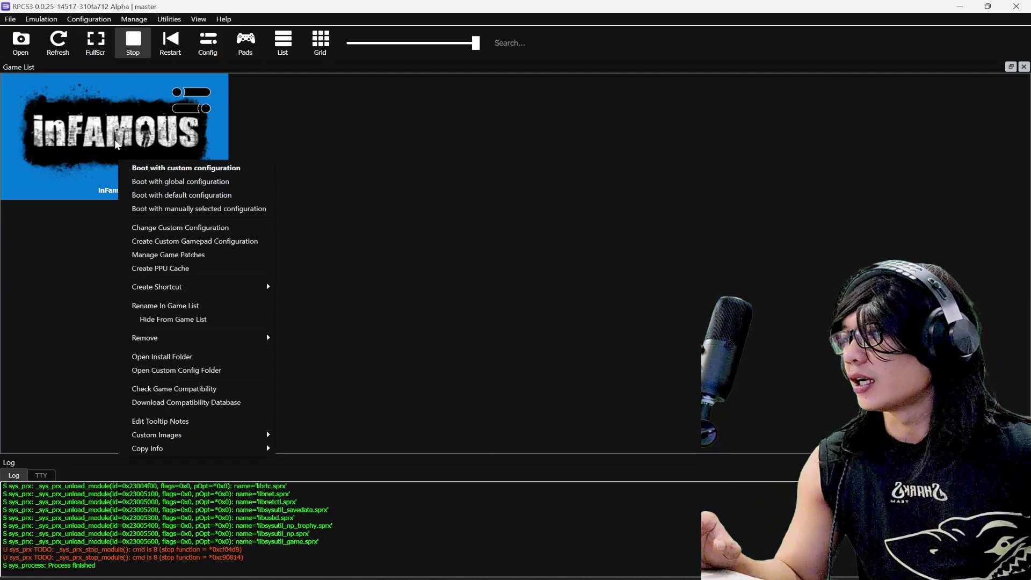
pyautogui.rightClick(117, 138)
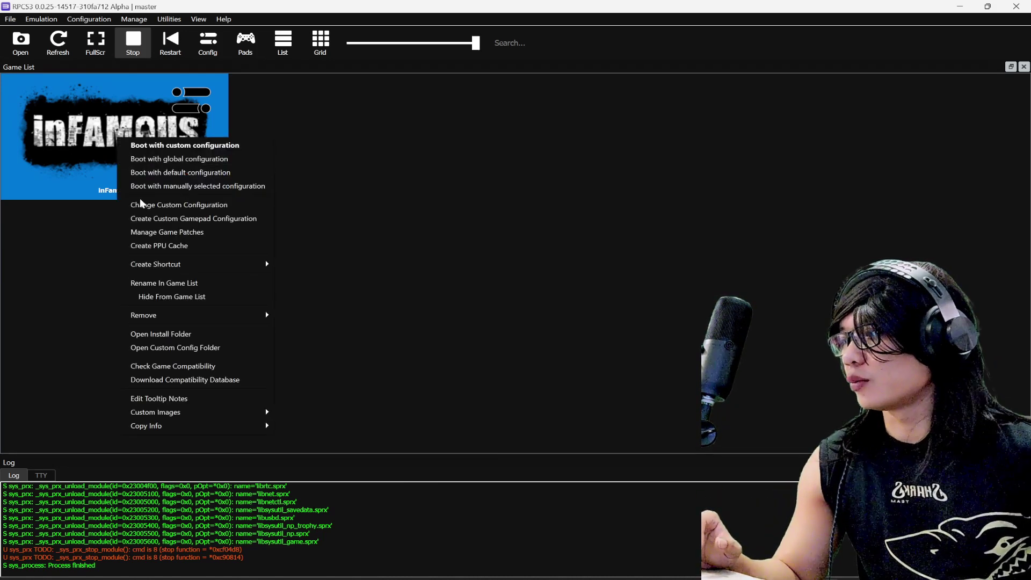
pyautogui.click(178, 231)
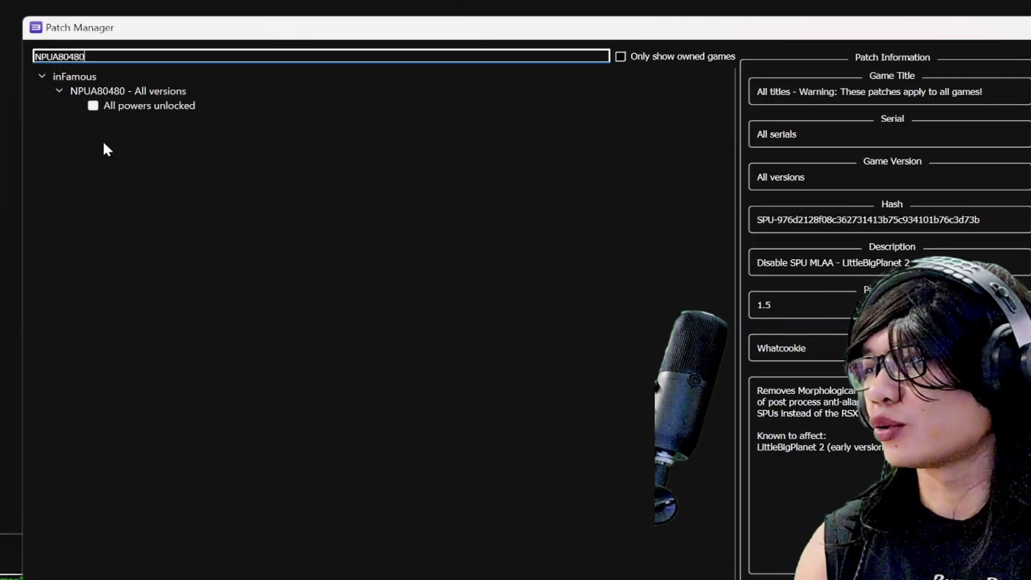
pyautogui.click(93, 106)
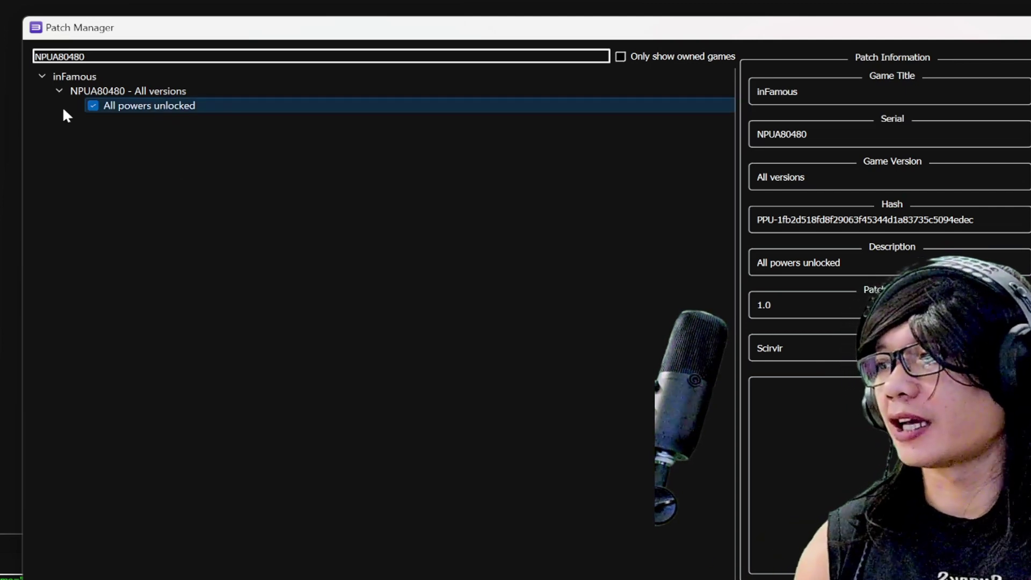
pyautogui.click(93, 106)
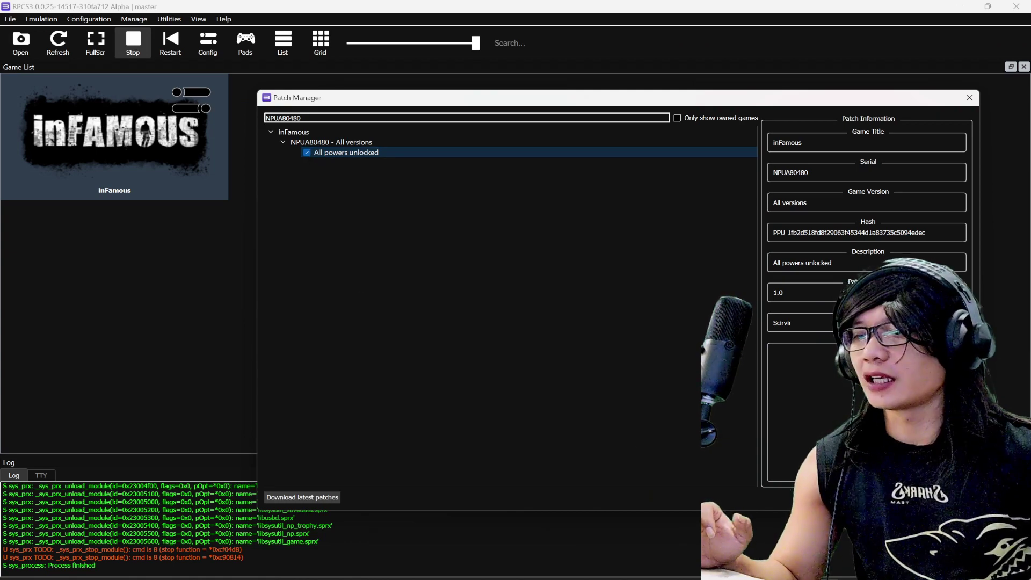
pyautogui.press('Escape')
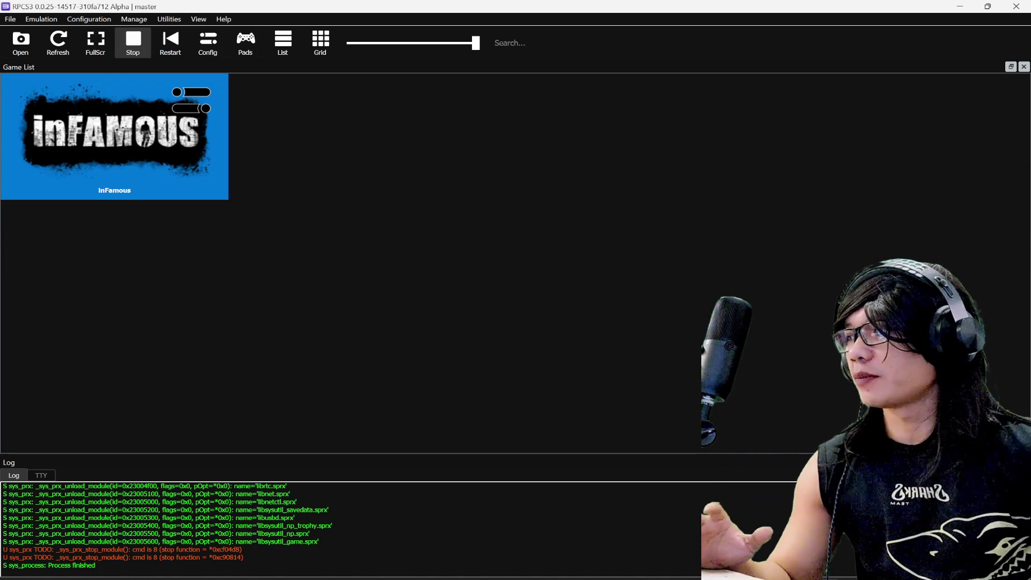
# Step: Boot inFamous with its custom configuration
pyautogui.rightClick(133, 131)
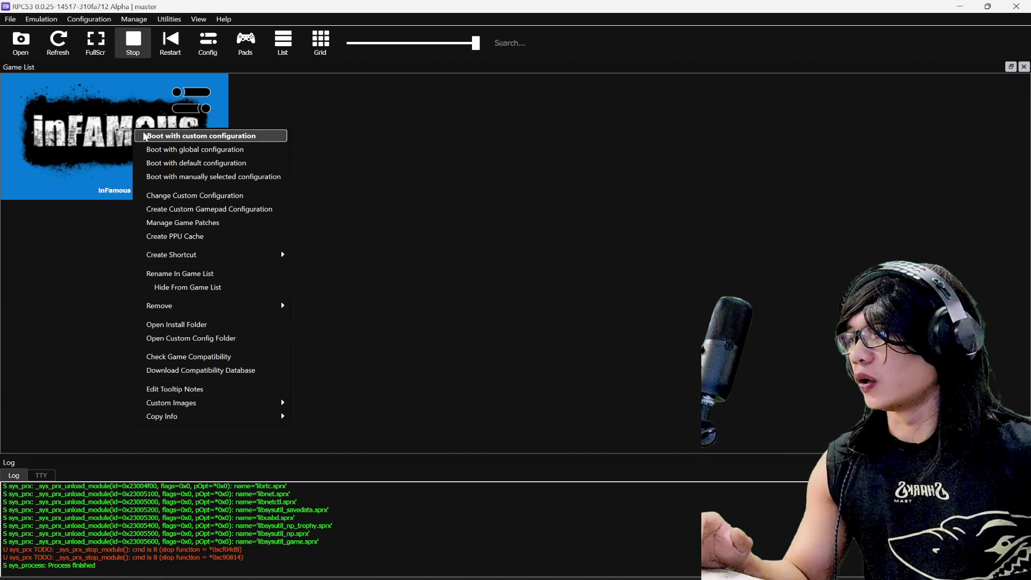
pyautogui.click(145, 137)
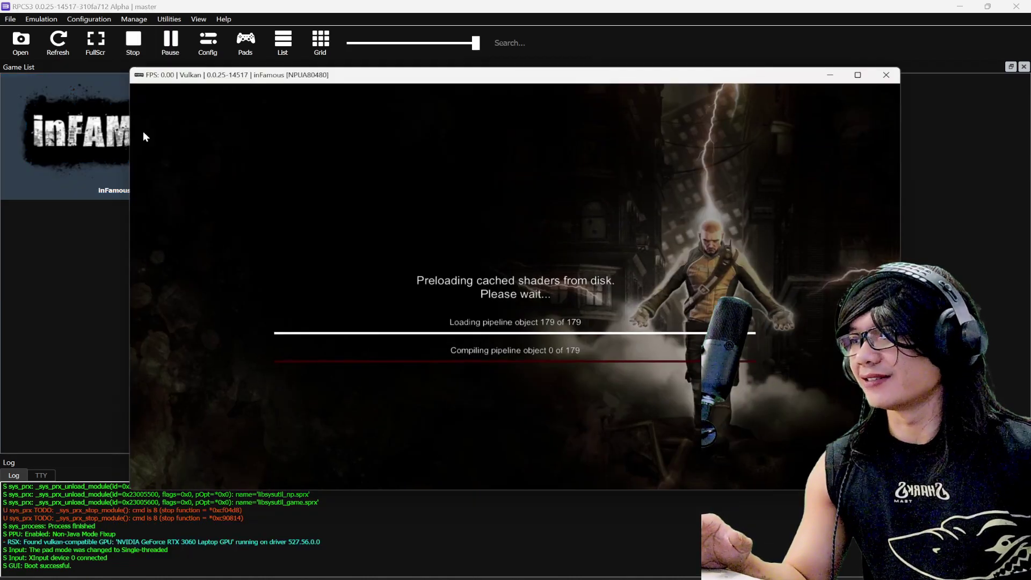